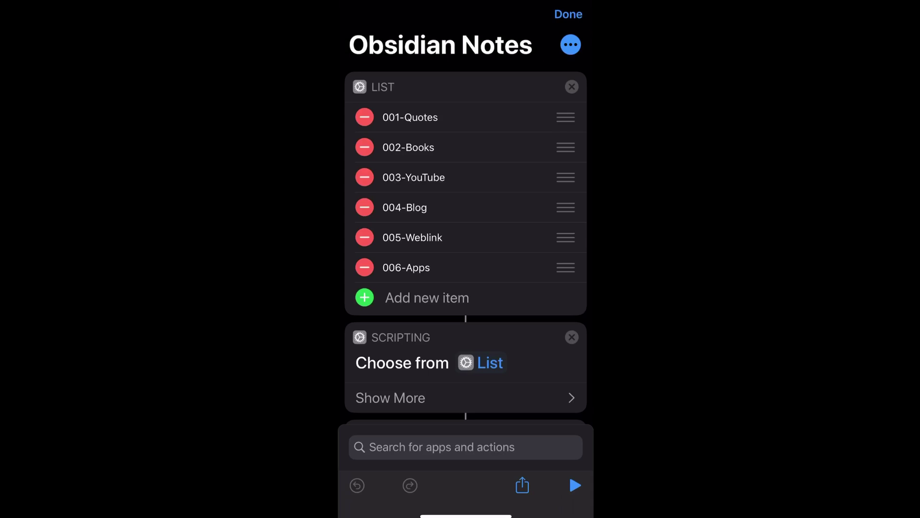
Scroll through the actions of the Obsidian Notes shortcut
scroll(466, 225, down, 5)
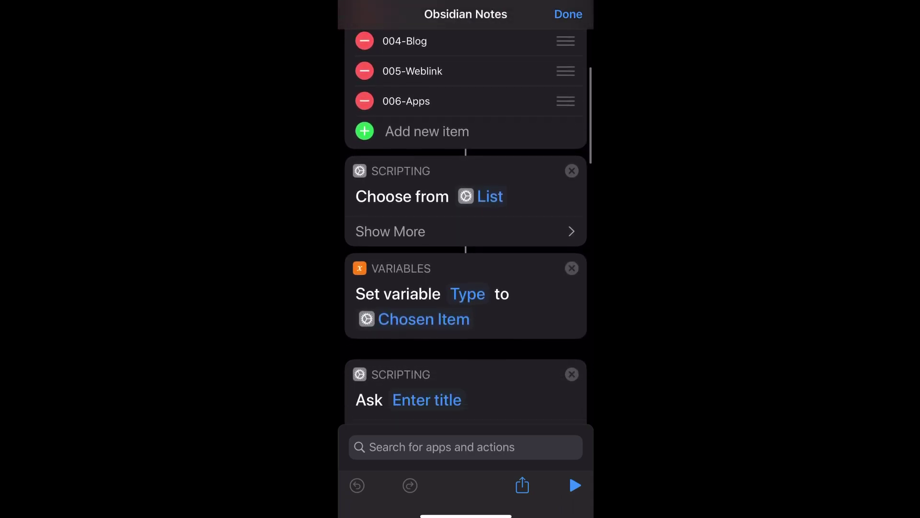
scroll(466, 225, down, 4)
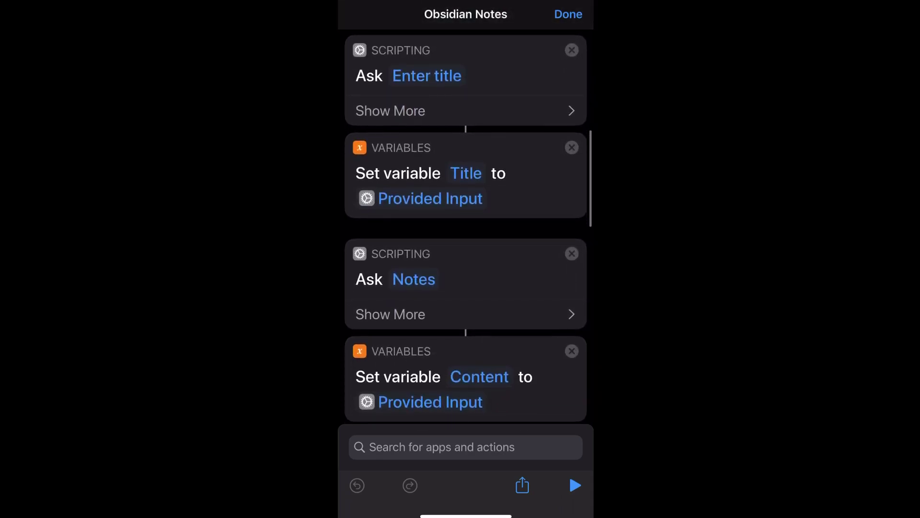
scroll(465, 225, down, 4)
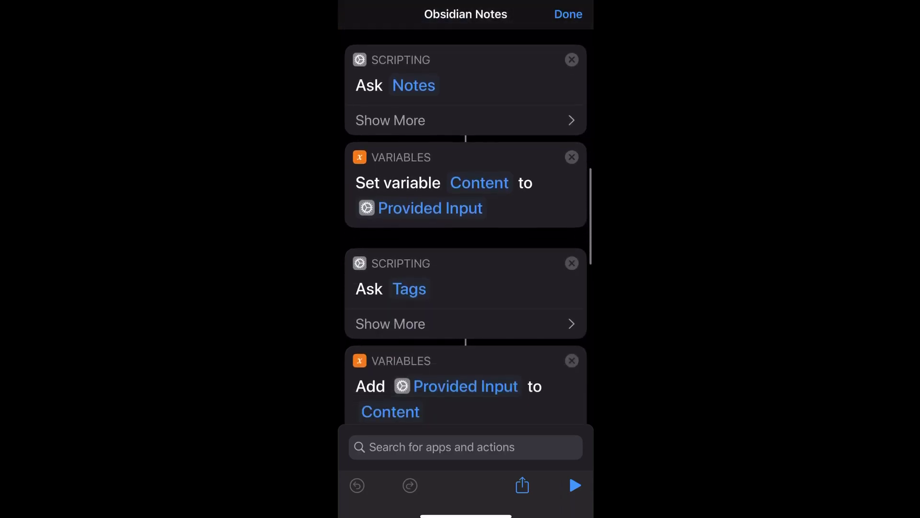
scroll(466, 225, down, 4)
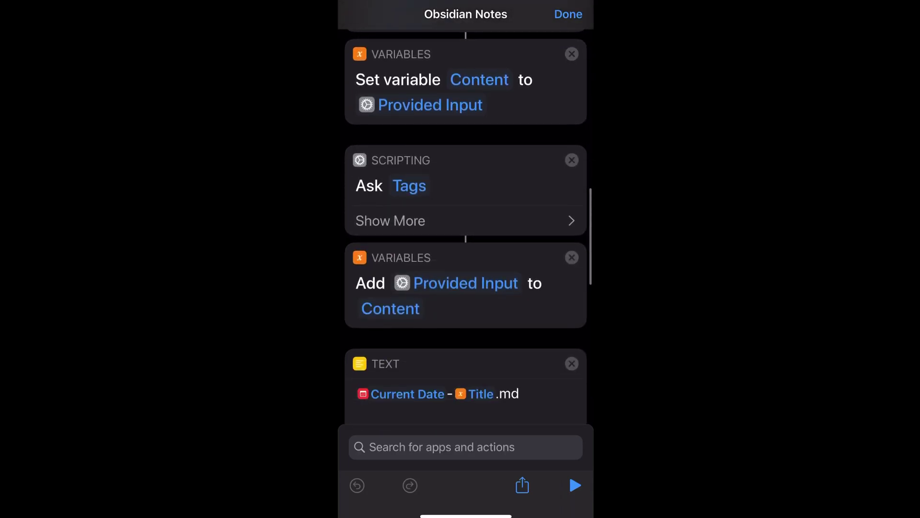
scroll(465, 226, down, 4)
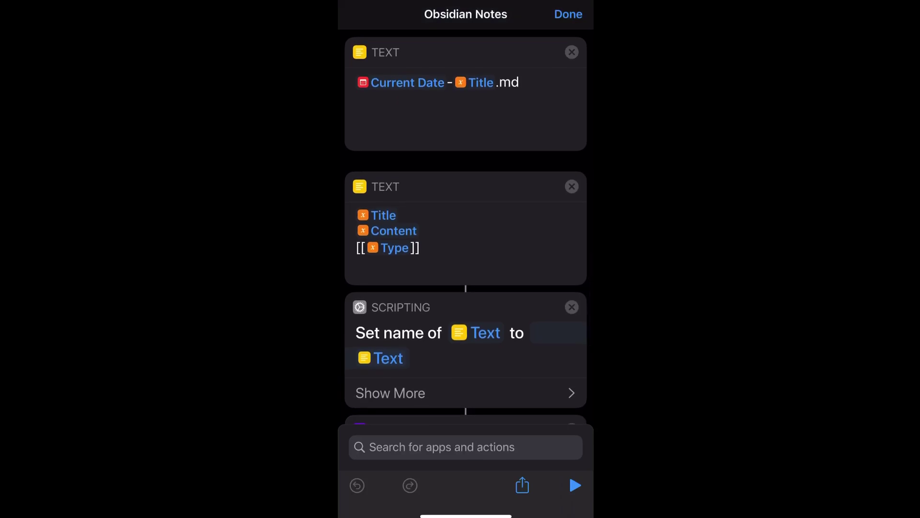
scroll(465, 225, down, 3)
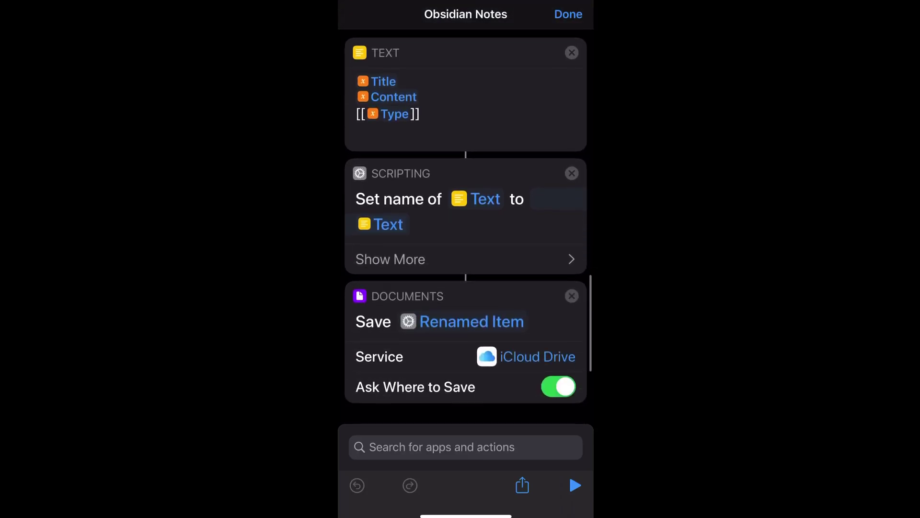
scroll(465, 226, down, 3)
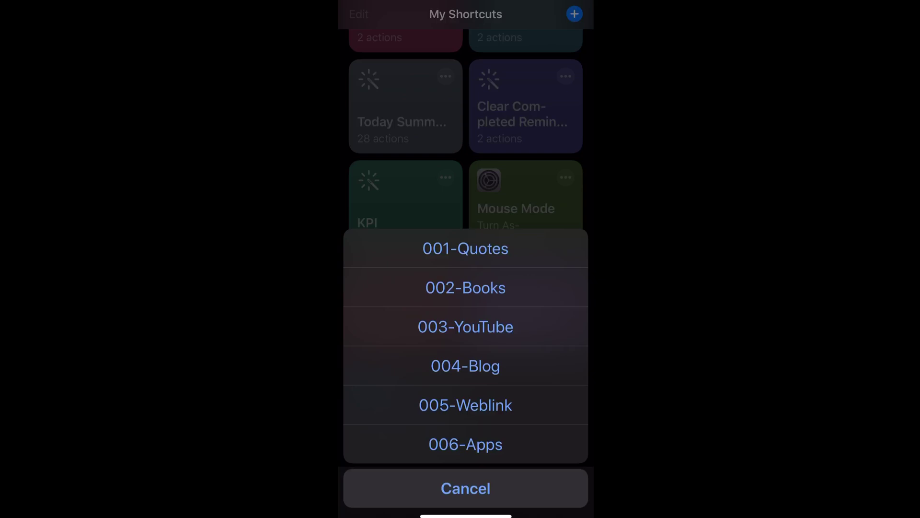
Choose the 002-Books note type and title the note 'Book of facts'
click(466, 280)
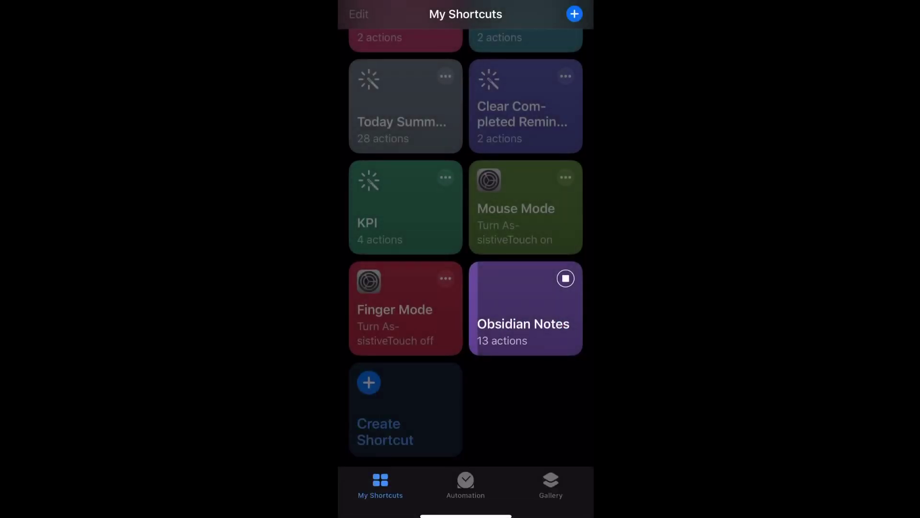
text(Bo)
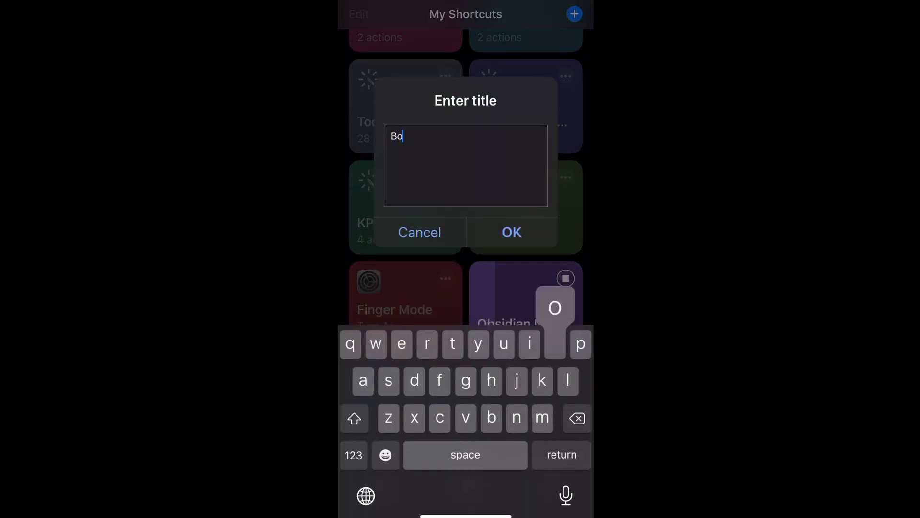
text(ok of facts)
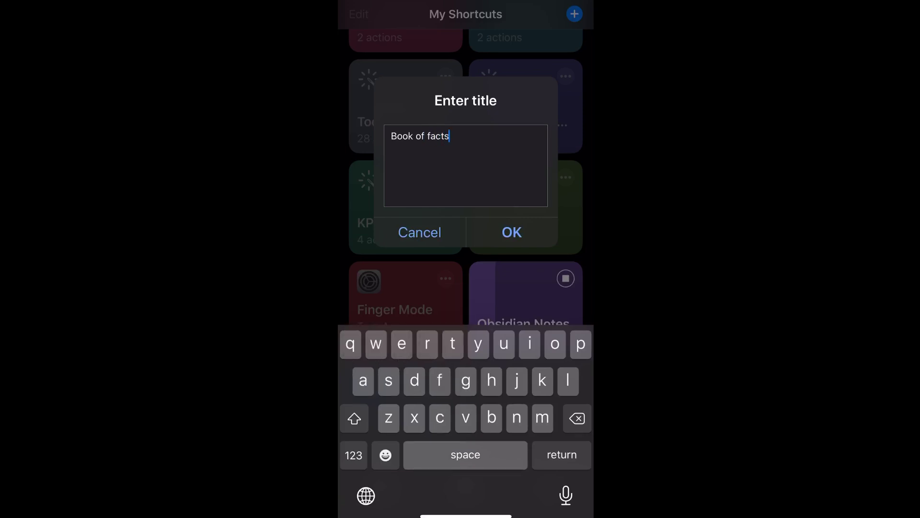
key(Return)
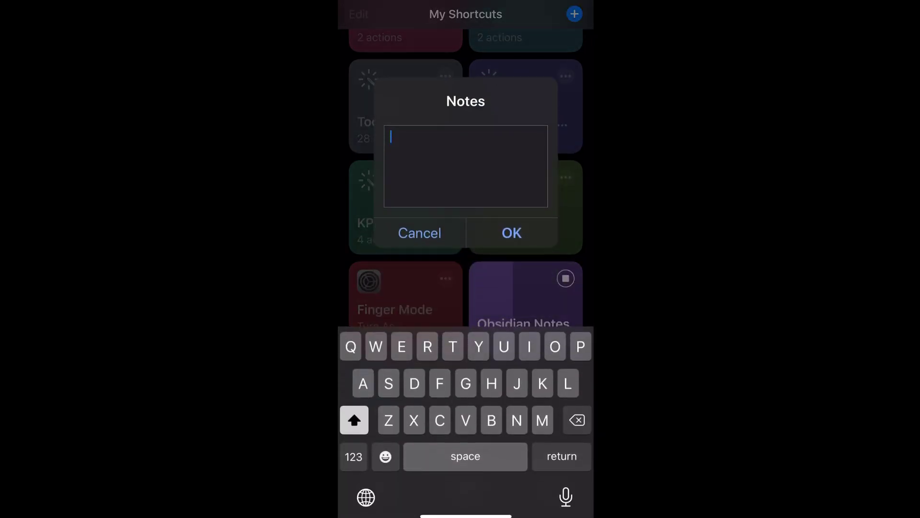
Enter the notes 'Fact 1' and 'Fact 2' on separate lines
text(Fact 1)
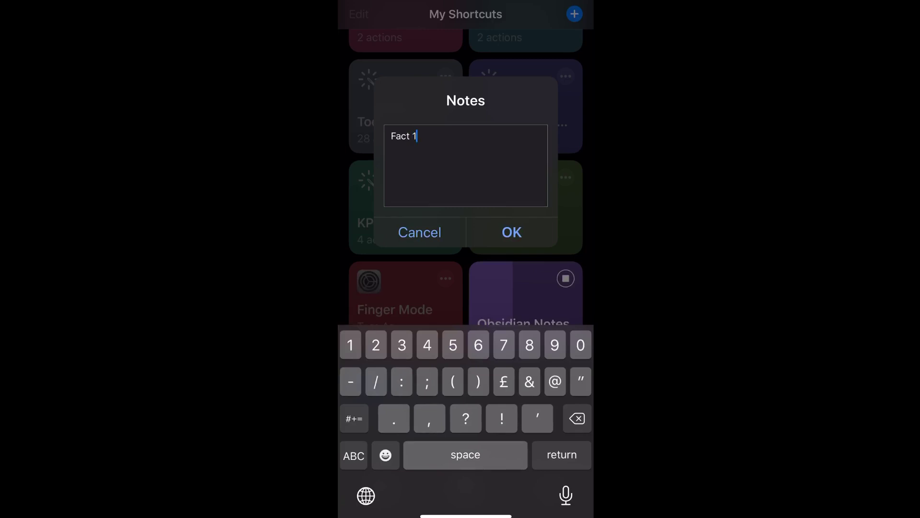
key(Return)
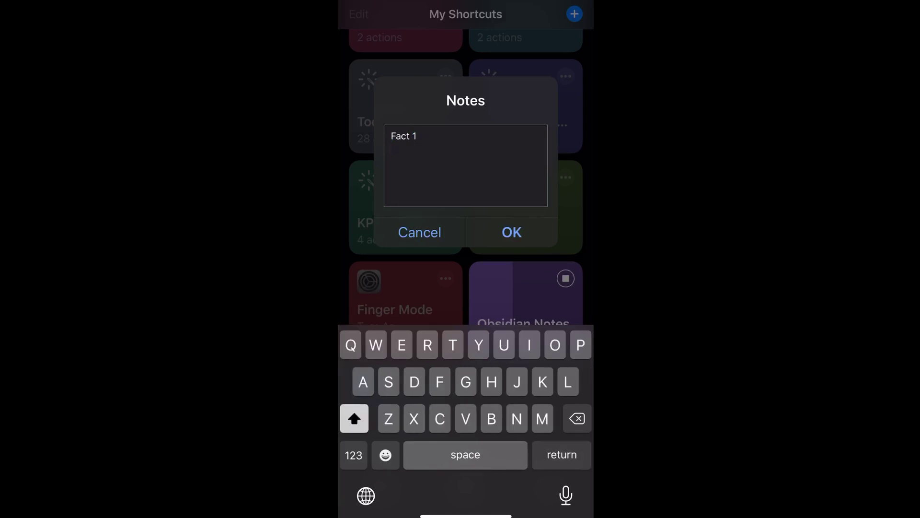
text(Fact )
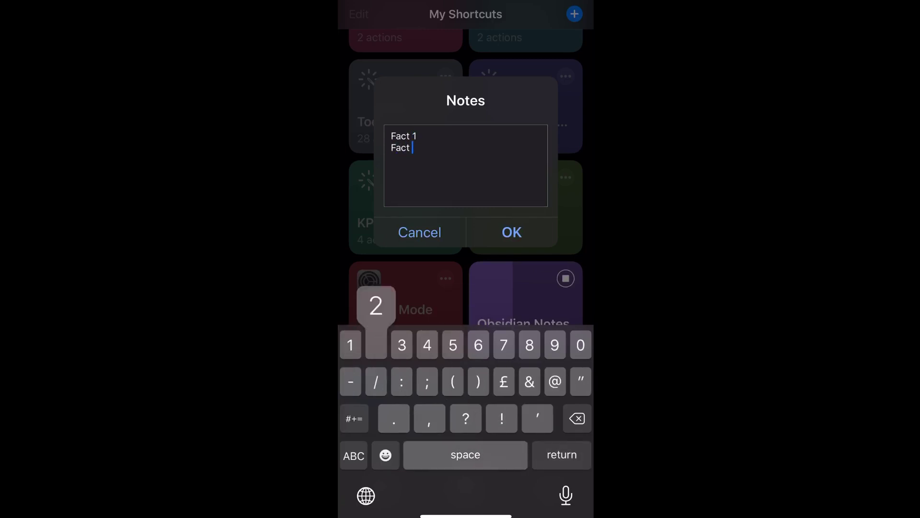
text(2)
click(511, 232)
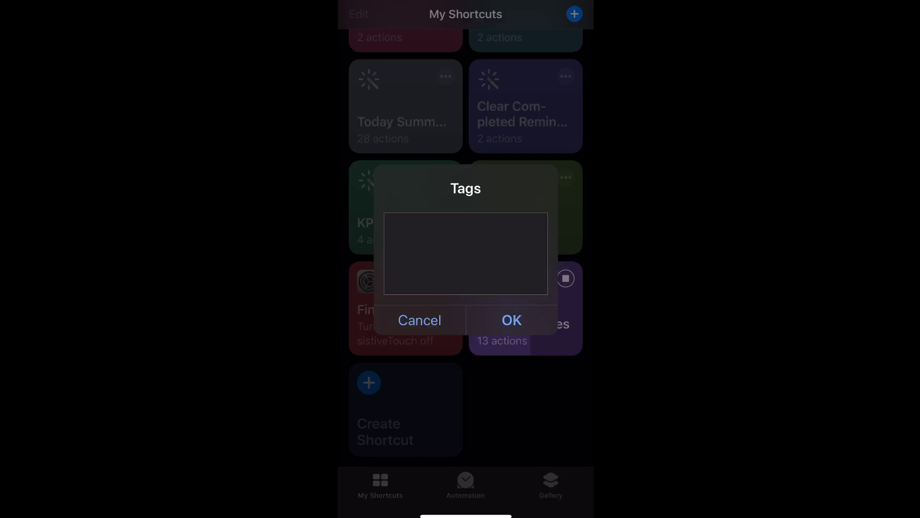
Add the tag '#test' to the note
text(#)
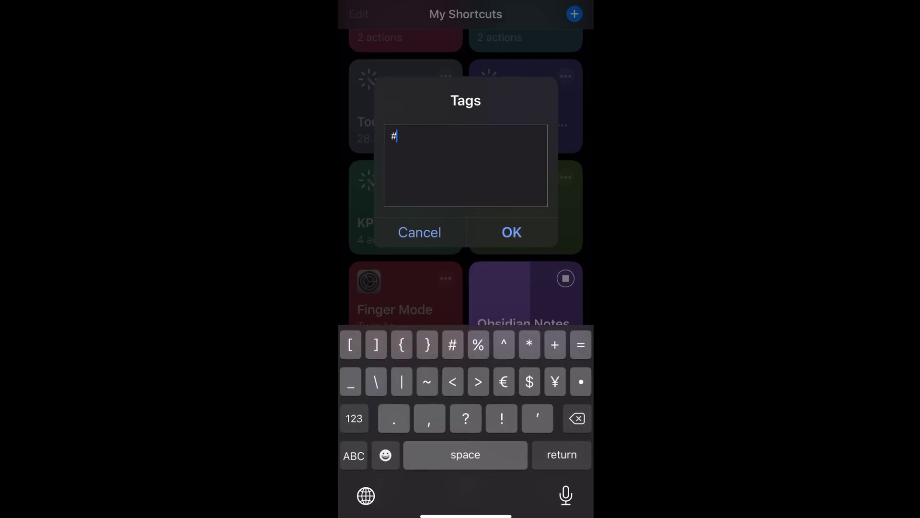
click(354, 455)
text(test)
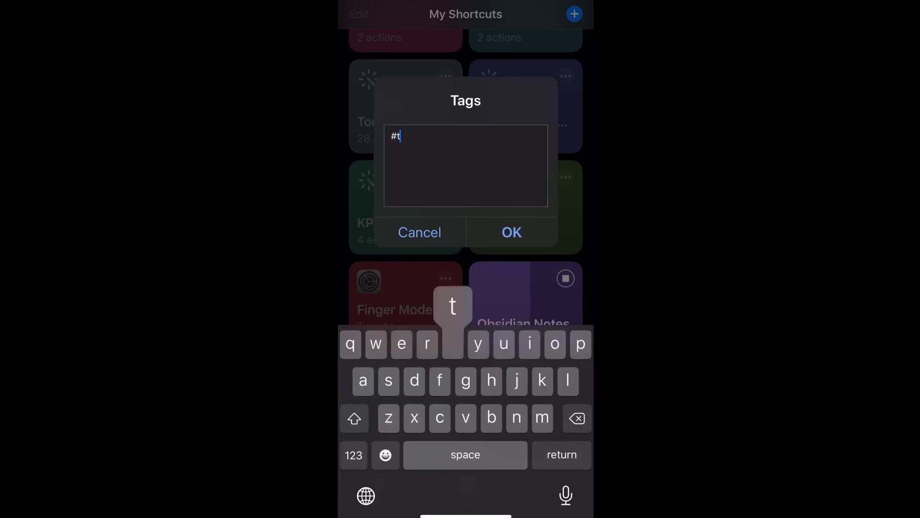
click(511, 232)
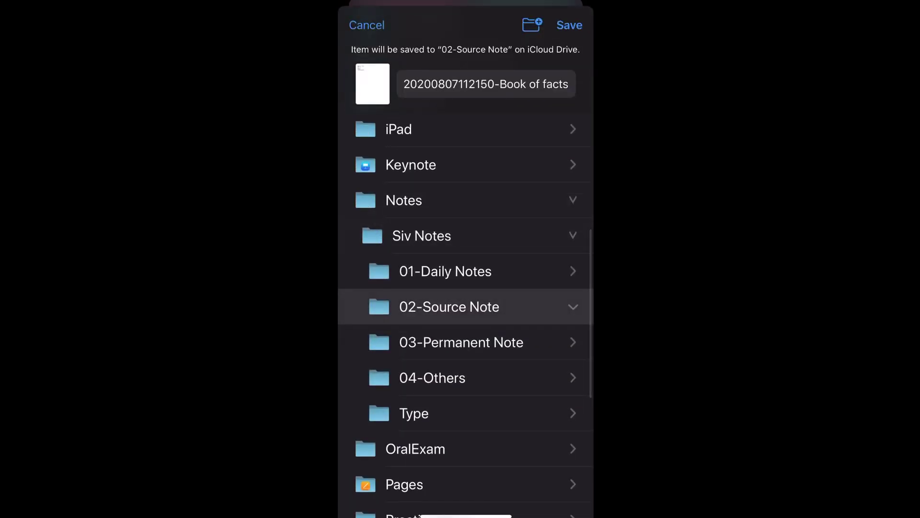
Save the note into 02-Source Note, then open Book of facts in Obsidian
click(569, 25)
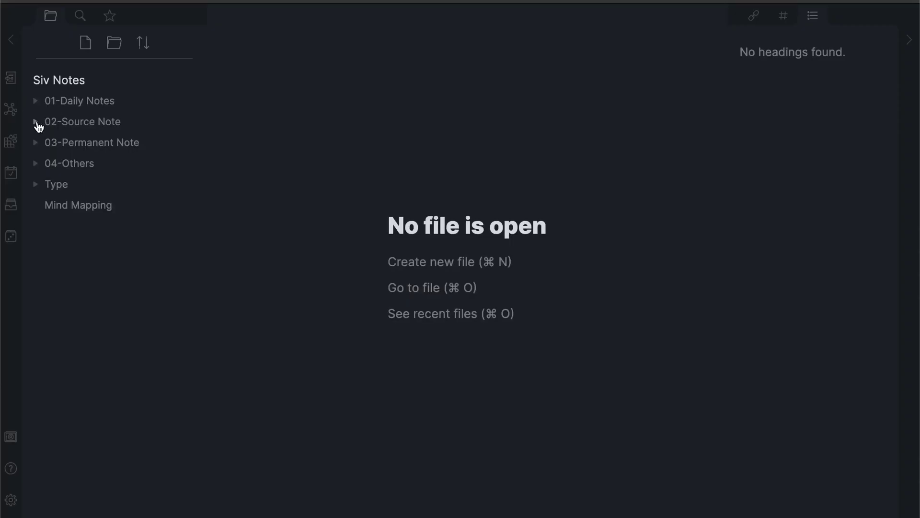
click(37, 123)
scroll(111, 288, down, 10)
scroll(95, 283, down, 8)
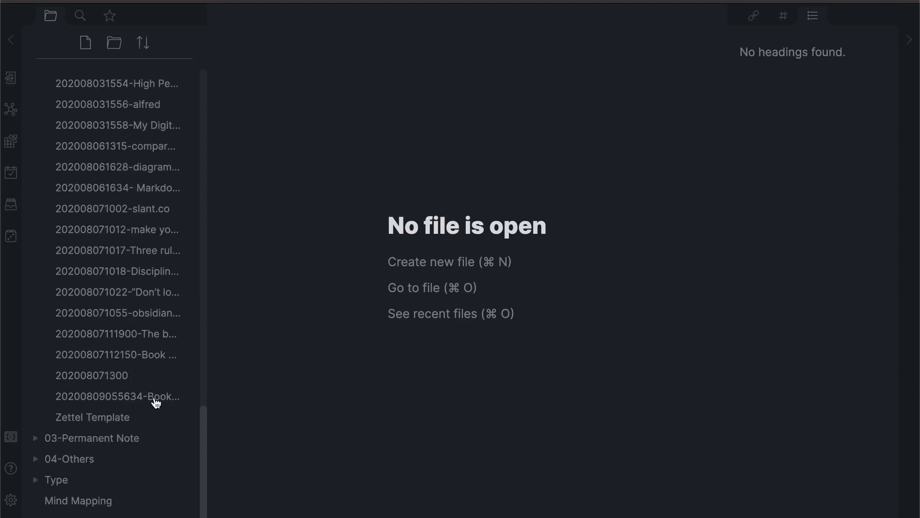
click(152, 355)
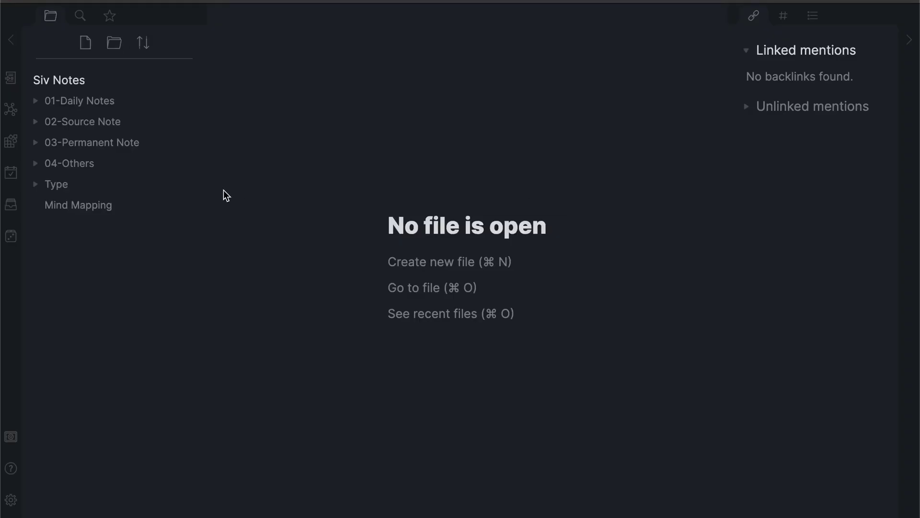
Open 003-YouTube from the Type folder and follow its goal-setting linked mention
click(36, 185)
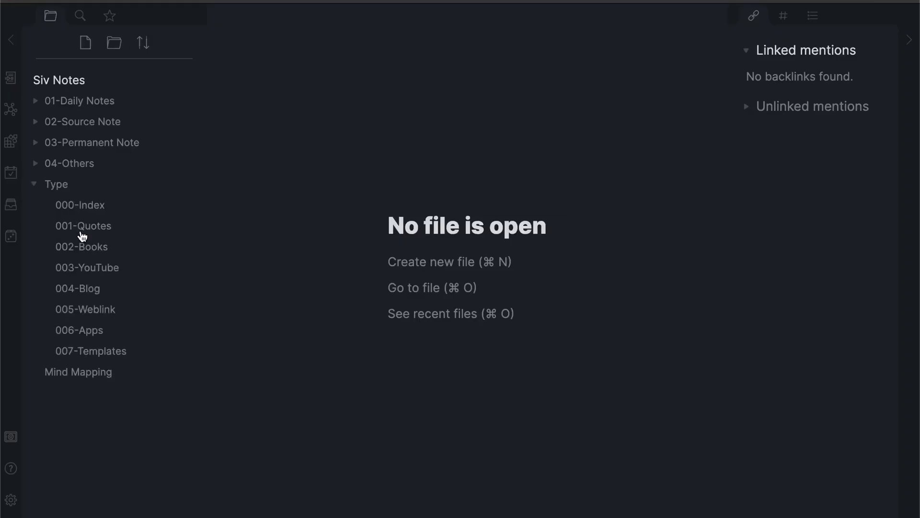
click(88, 268)
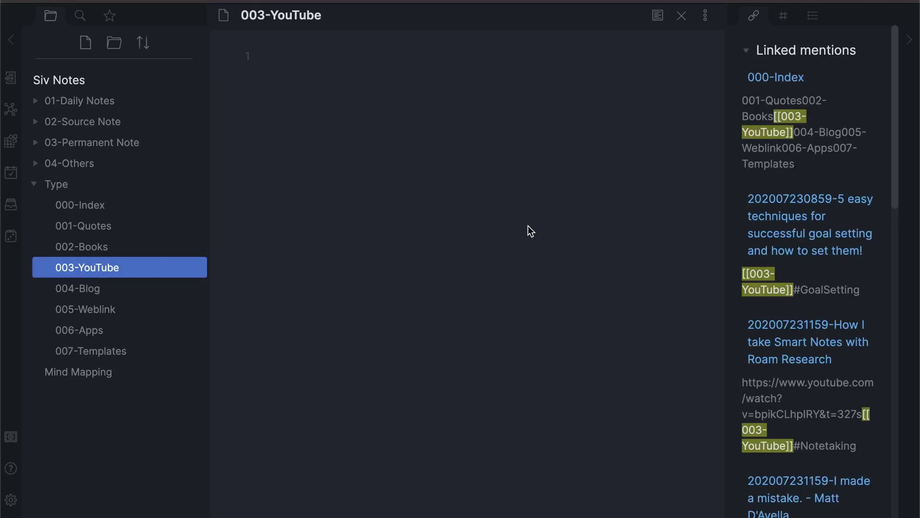
click(792, 237)
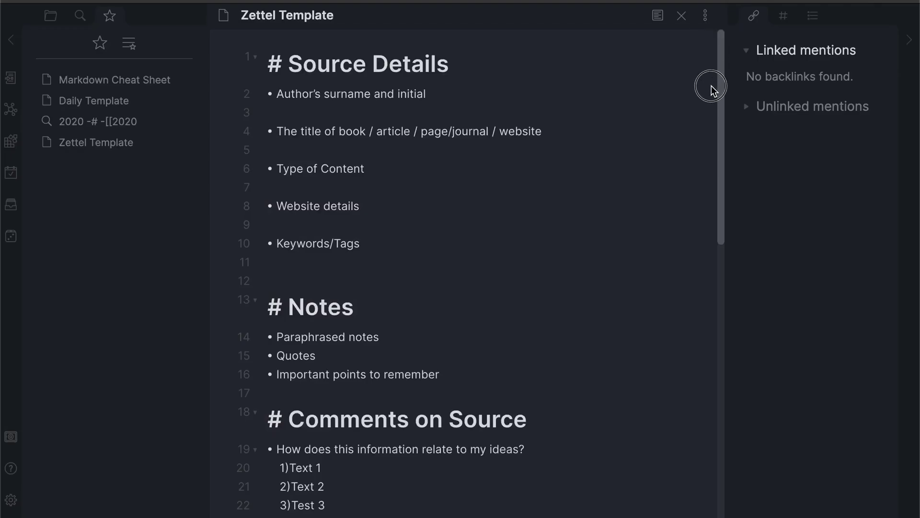
Scroll the Zettel Template note and open Settings on the core Plugins page
drag(712, 88, 718, 54)
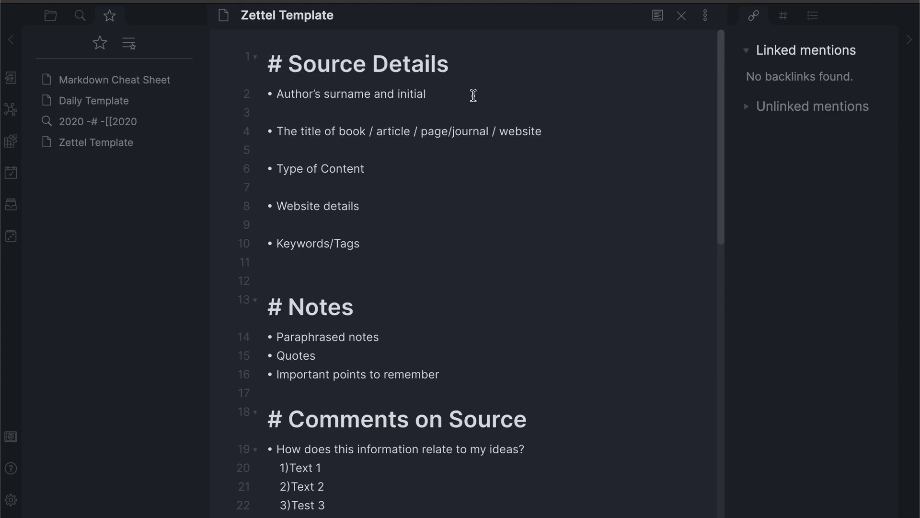
click(11, 500)
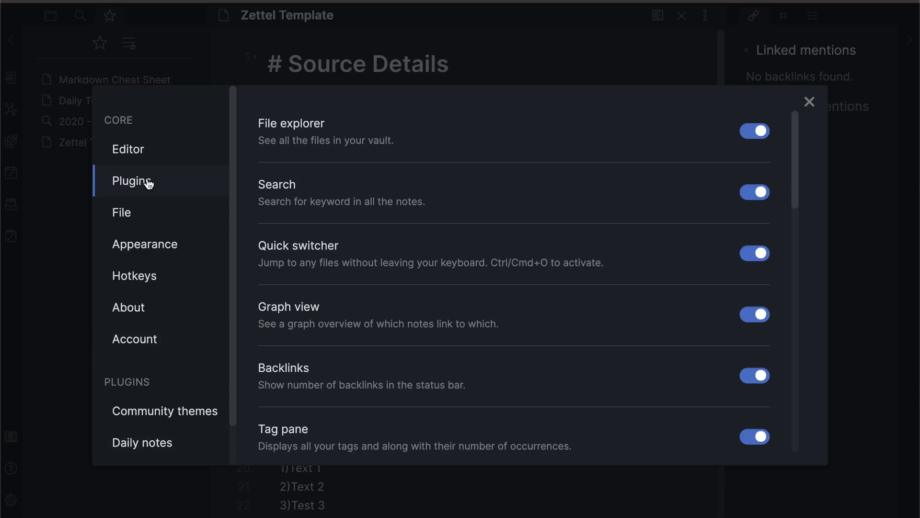
Close Settings and star the Zettel Template note from its More options menu
drag(796, 205, 795, 293)
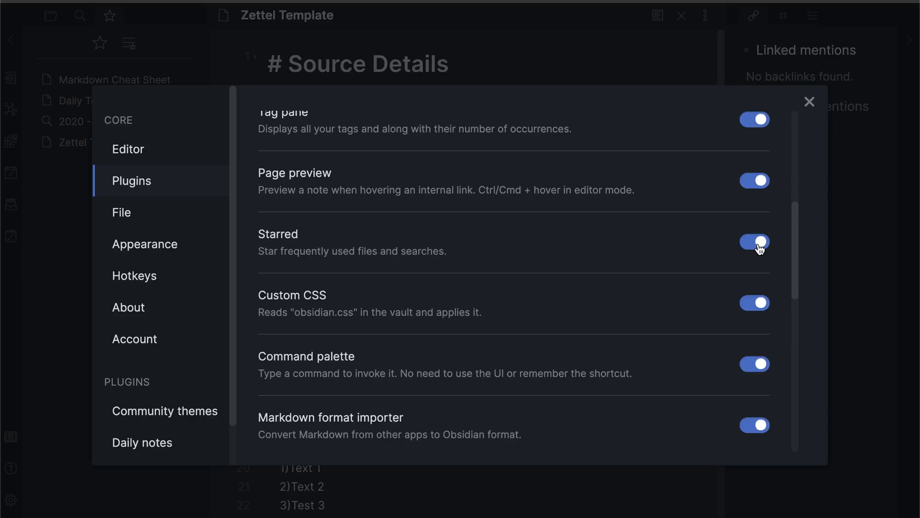
click(810, 102)
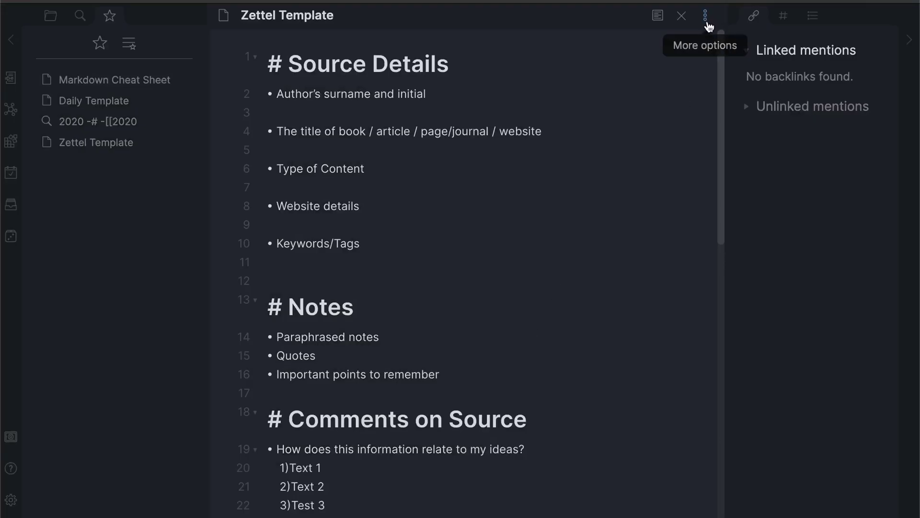
click(705, 16)
click(754, 165)
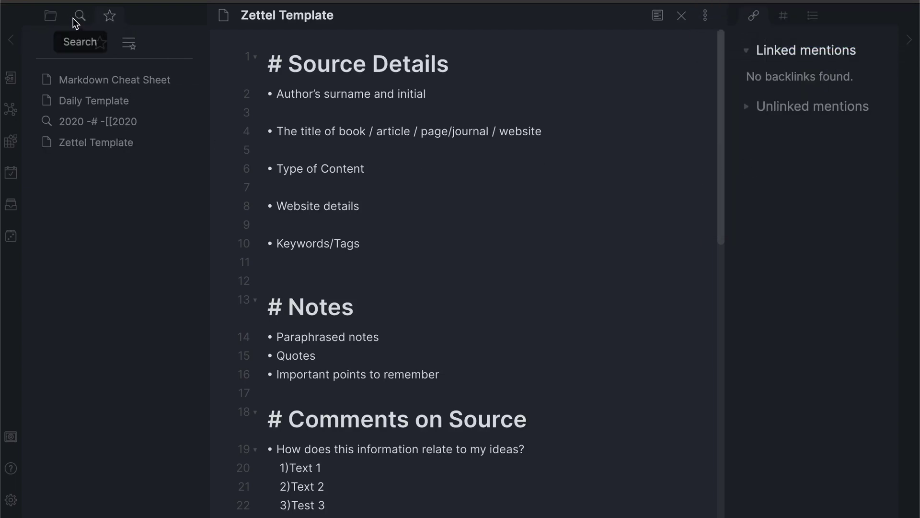
Open the saved '2020 -# -[[2020' search, unstar it, then star it again
click(116, 122)
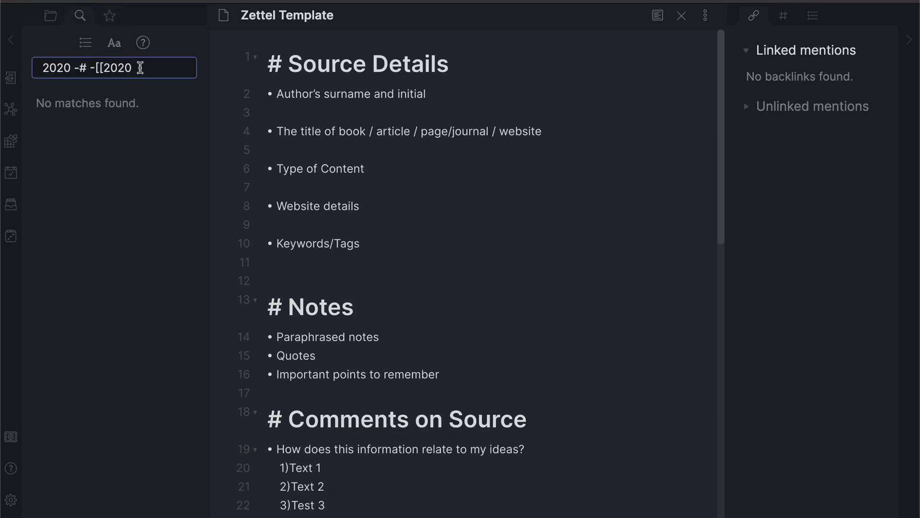
click(115, 19)
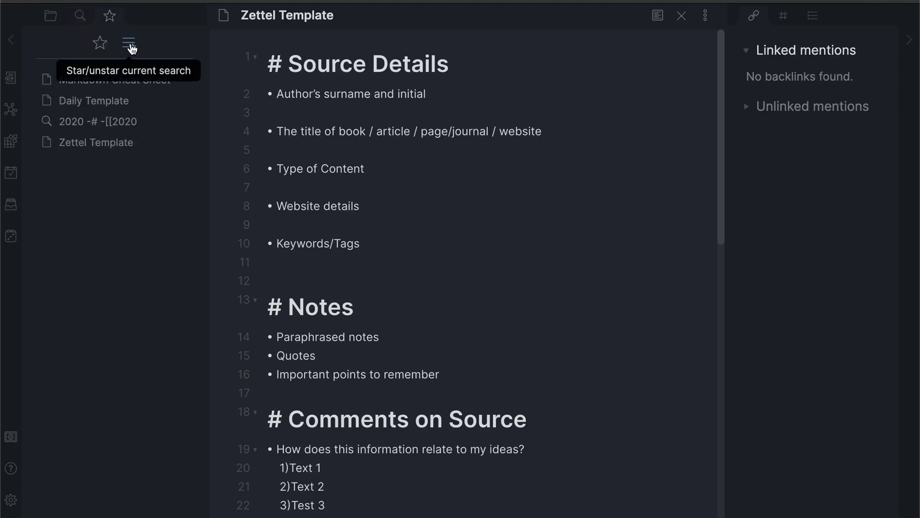
click(129, 44)
click(80, 16)
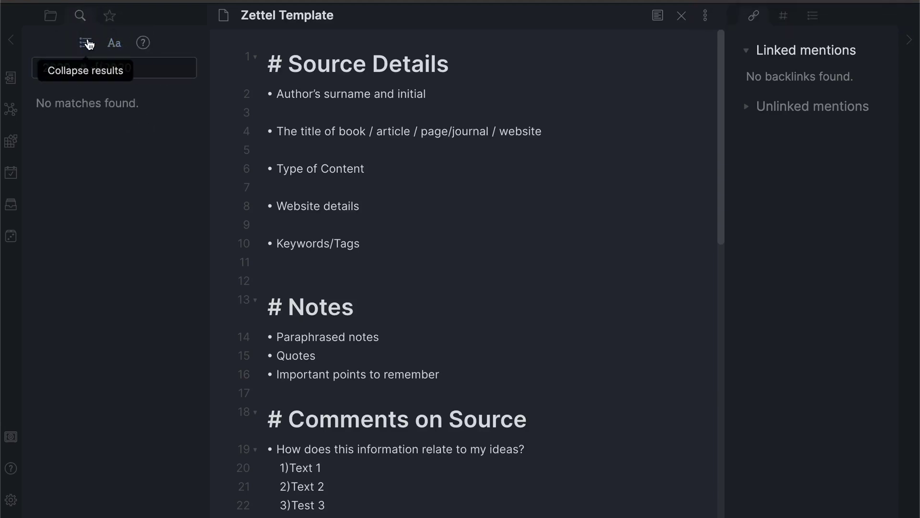
click(120, 17)
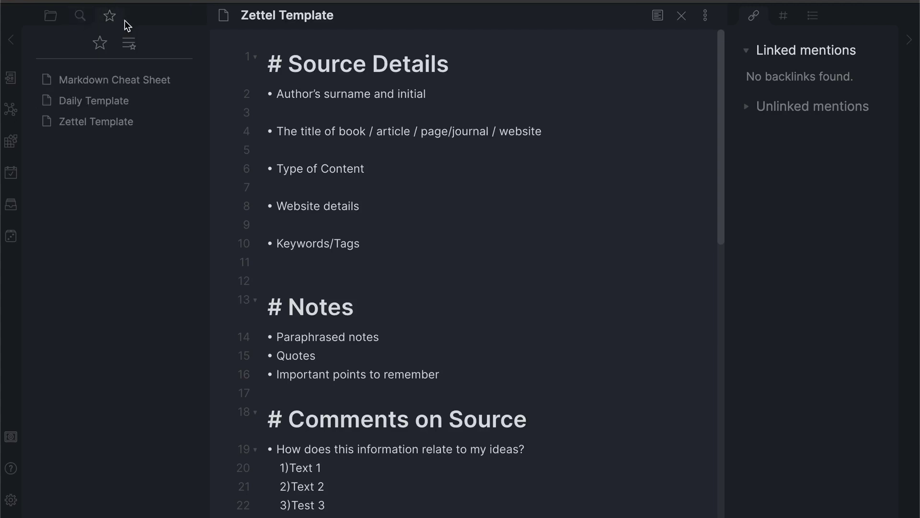
click(129, 44)
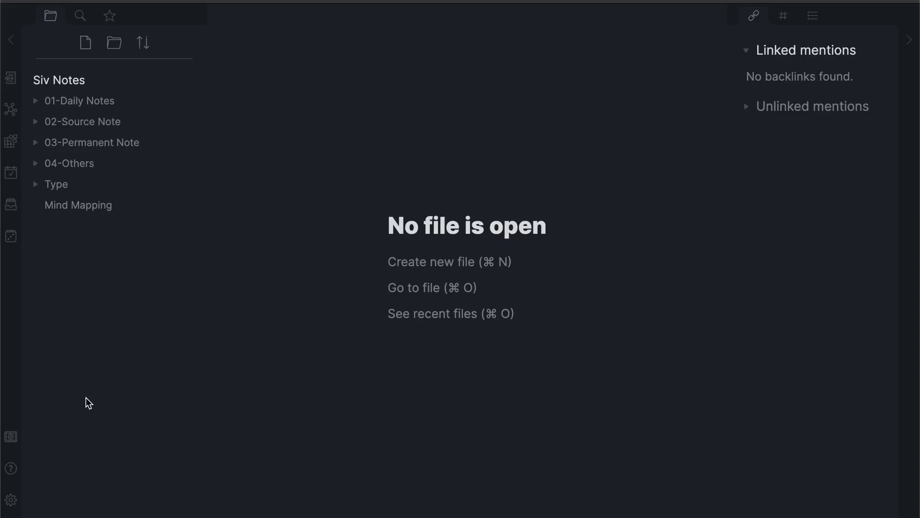
click(10, 500)
scroll(353, 173, down, 10)
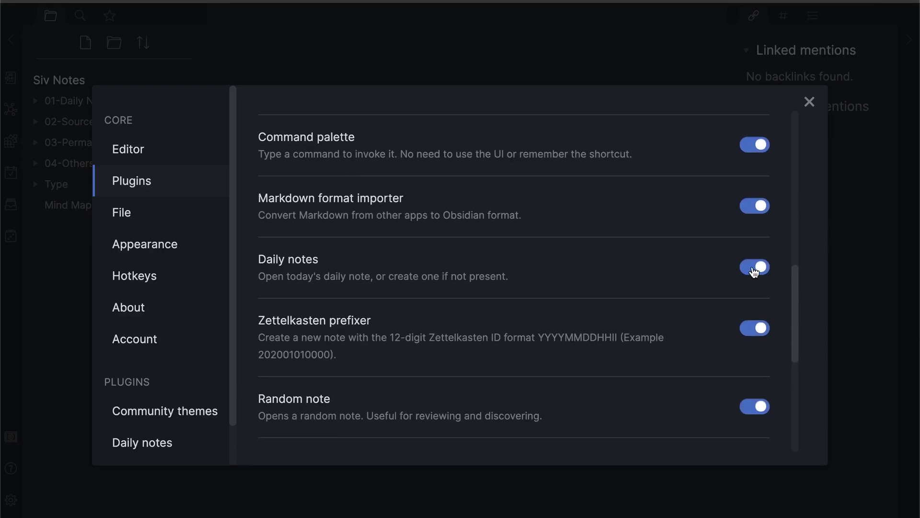
scroll(671, 282, up, 10)
scroll(173, 309, down, 2)
click(158, 397)
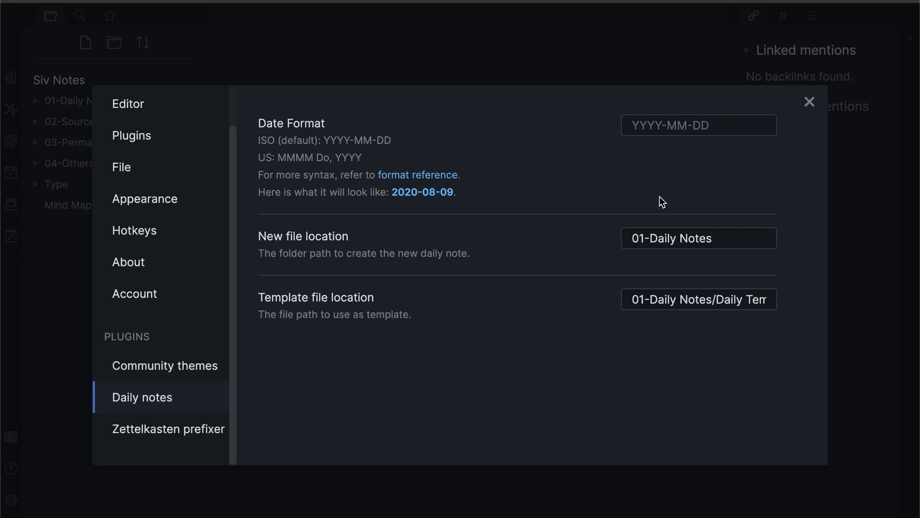
click(733, 305)
Open the 2020-07-24 daily note and follow next-day links through 2020-07-27
click(225, 76)
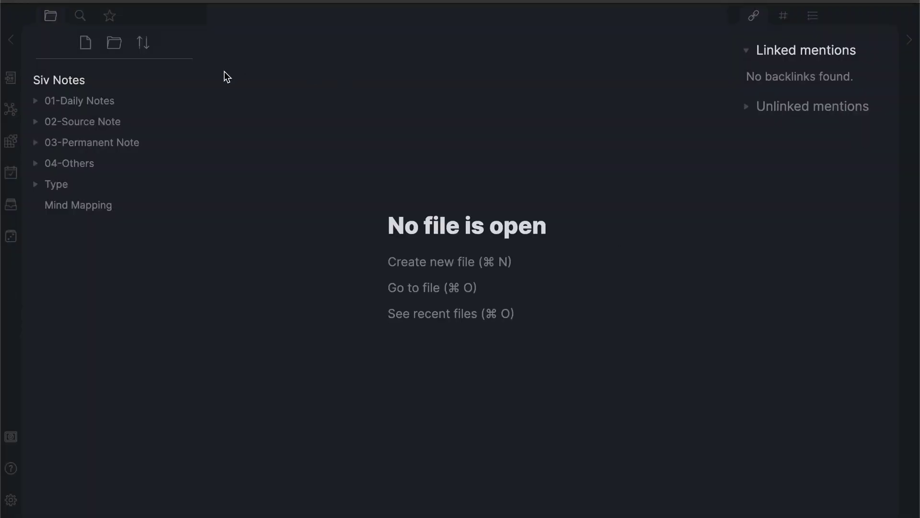
click(34, 102)
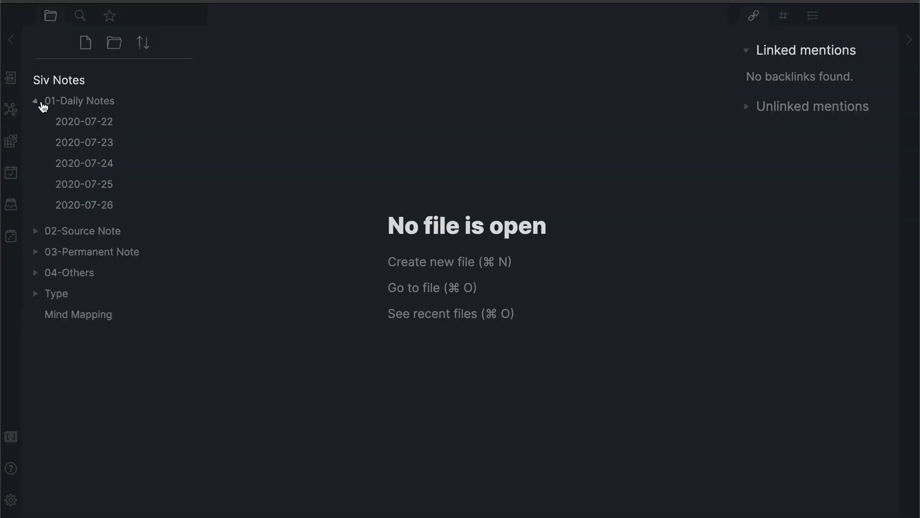
click(99, 169)
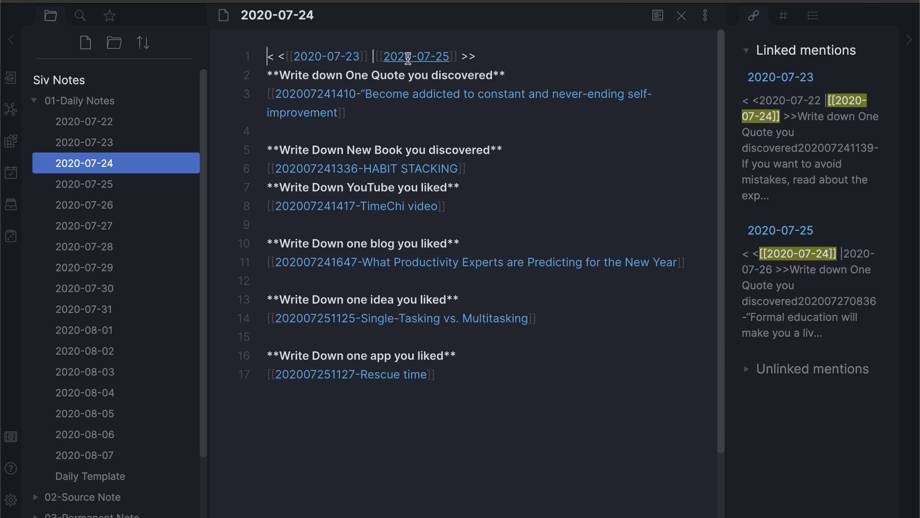
click(408, 58)
click(408, 58)
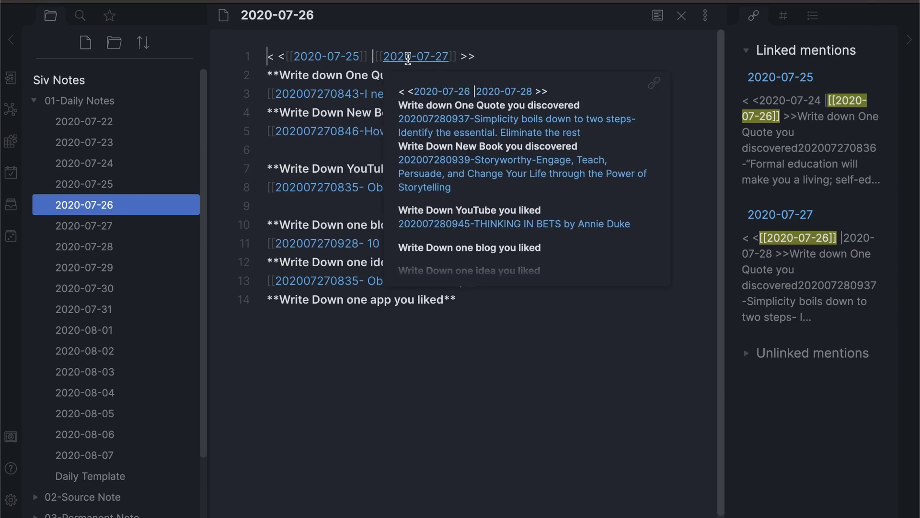
click(408, 58)
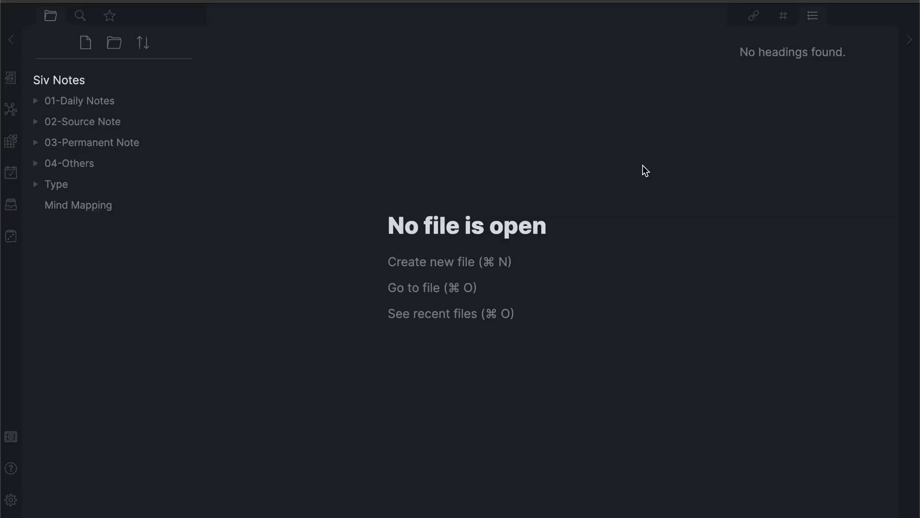
Check the Fold heading and Fold indent editor settings, then open Mind Mapping
click(10, 499)
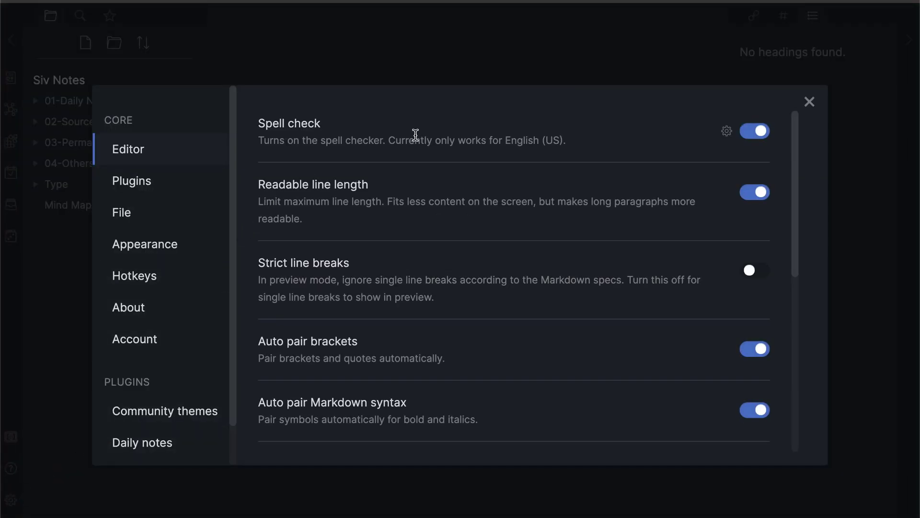
scroll(415, 136, down, 5)
scroll(416, 138, down, 3)
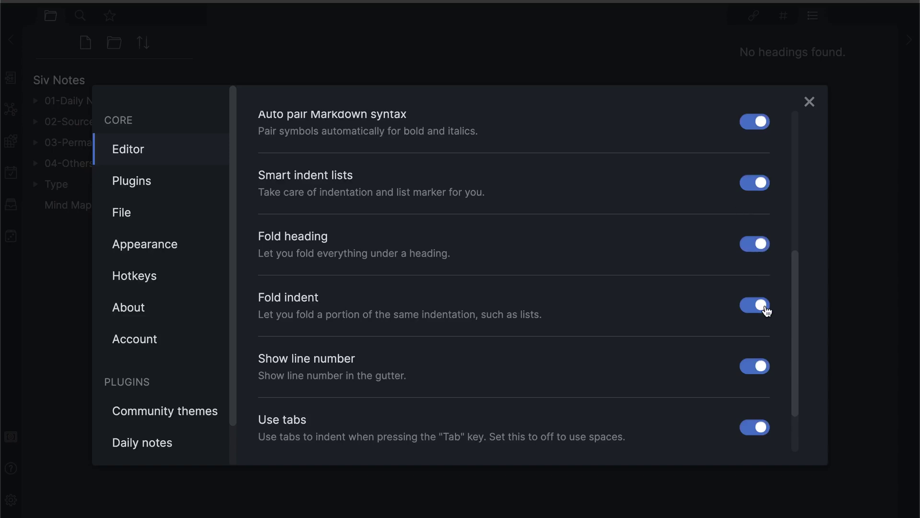
key(Escape)
click(98, 206)
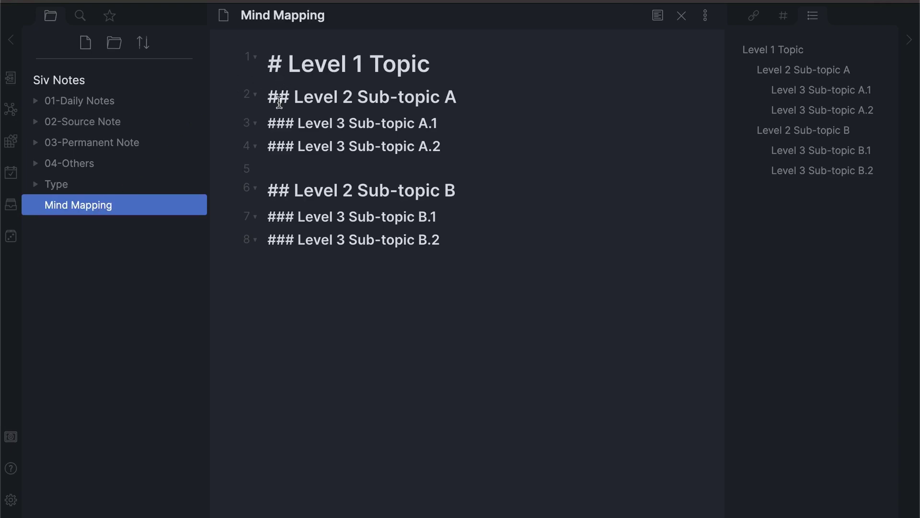
click(256, 97)
click(256, 125)
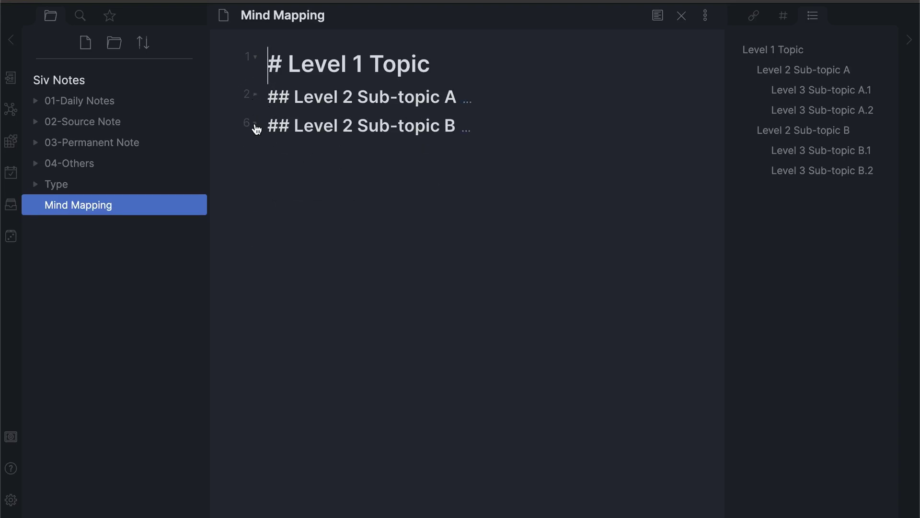
click(256, 97)
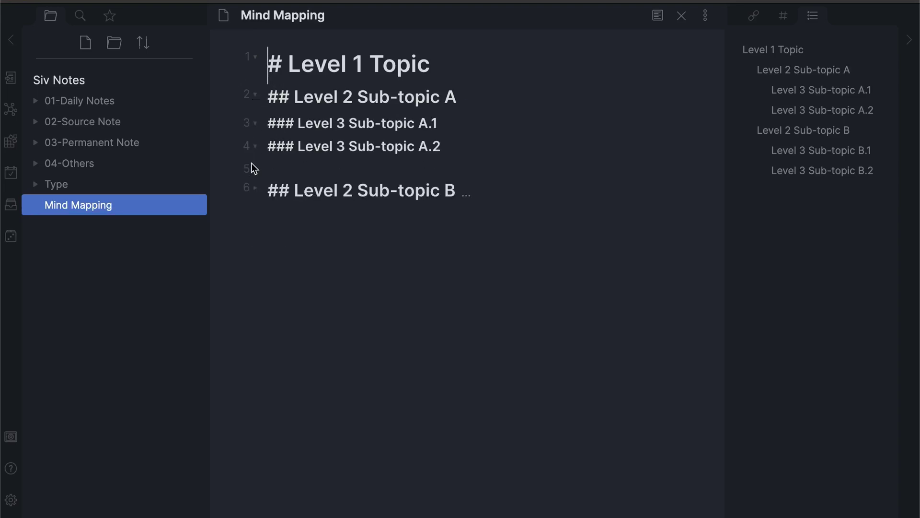
click(256, 187)
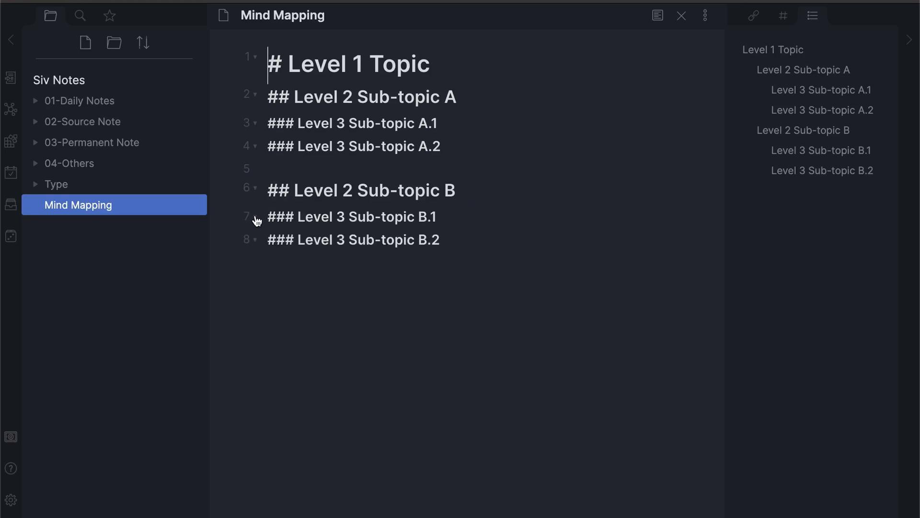
click(270, 164)
Add indented lines text1, text2 and text3 below Level 3 Sub-topic A.2
key(Tab)
text(text1)
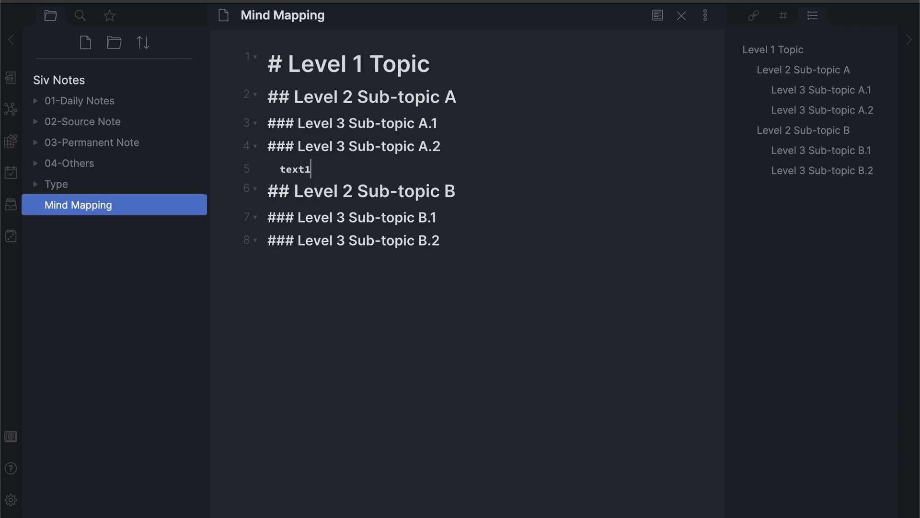
key(Return)
text(text2)
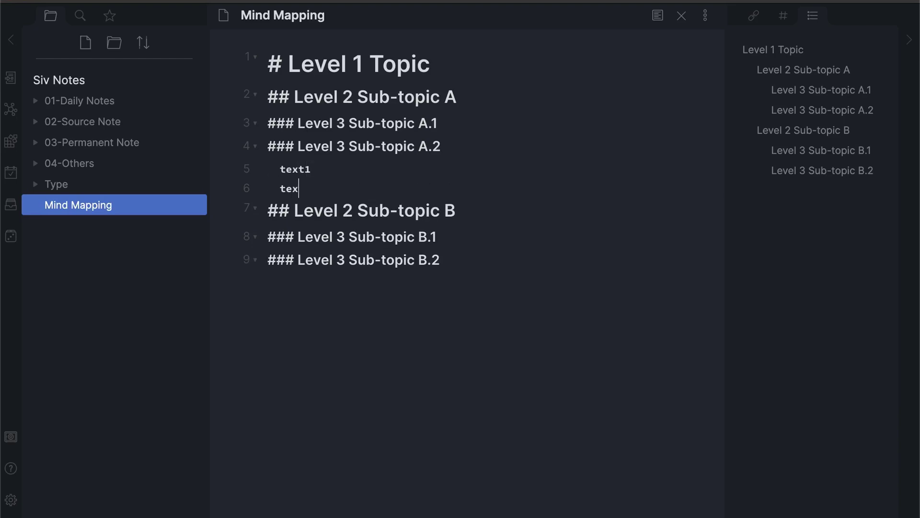
key(Return)
text(text3)
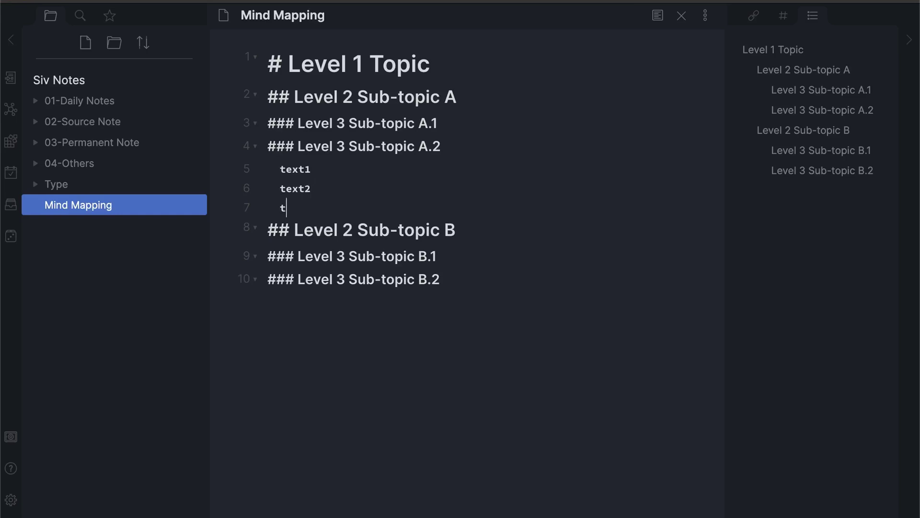
Fold the Sub-topic A.2 heading so the three indented lines are hidden
click(256, 147)
click(255, 147)
click(255, 147)
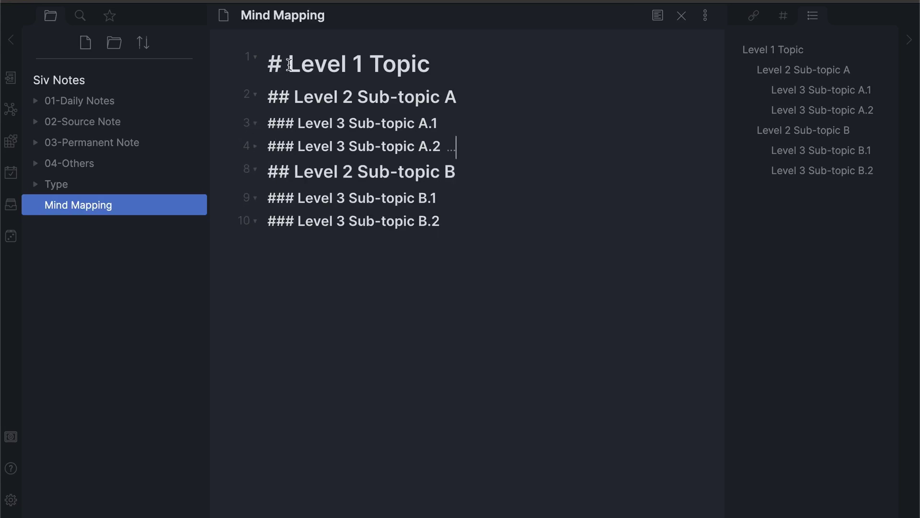
Check that the Outline core plugin is enabled in Settings, then close Settings
click(540, 298)
click(11, 500)
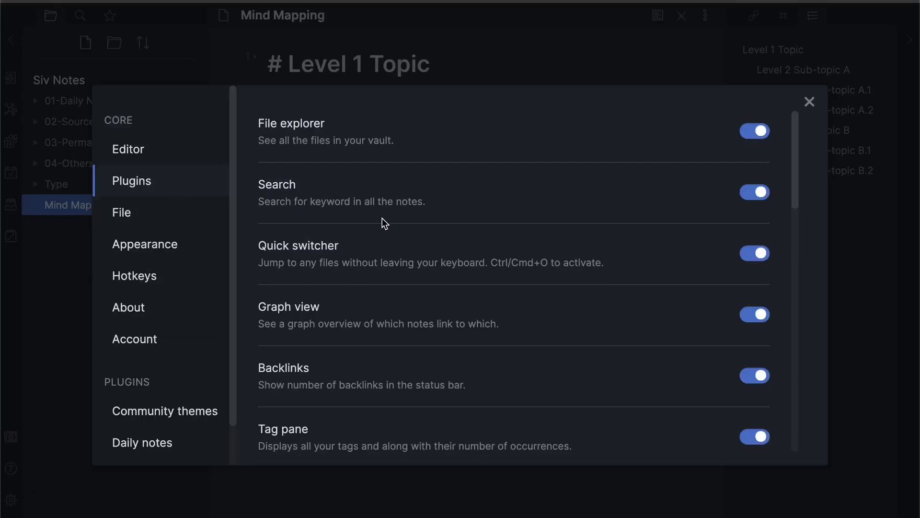
scroll(440, 238, down, 2)
scroll(440, 238, down, 10)
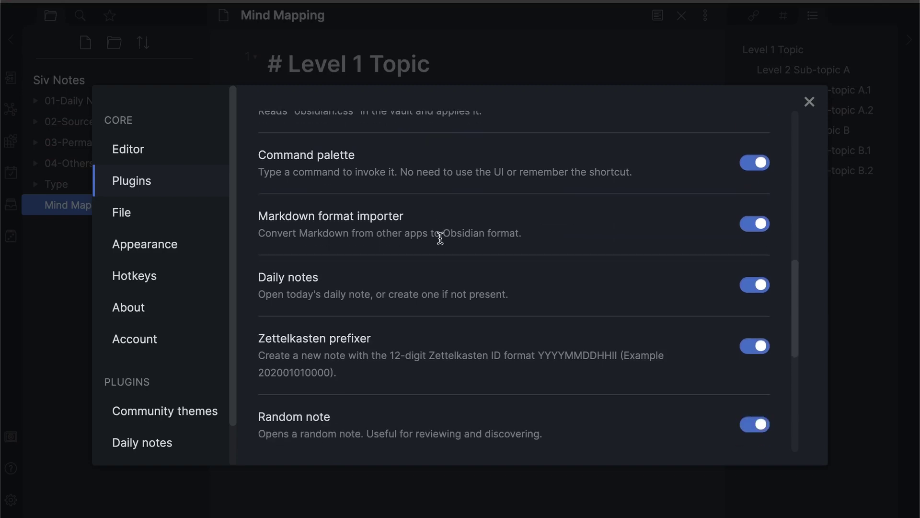
scroll(440, 238, down, 1)
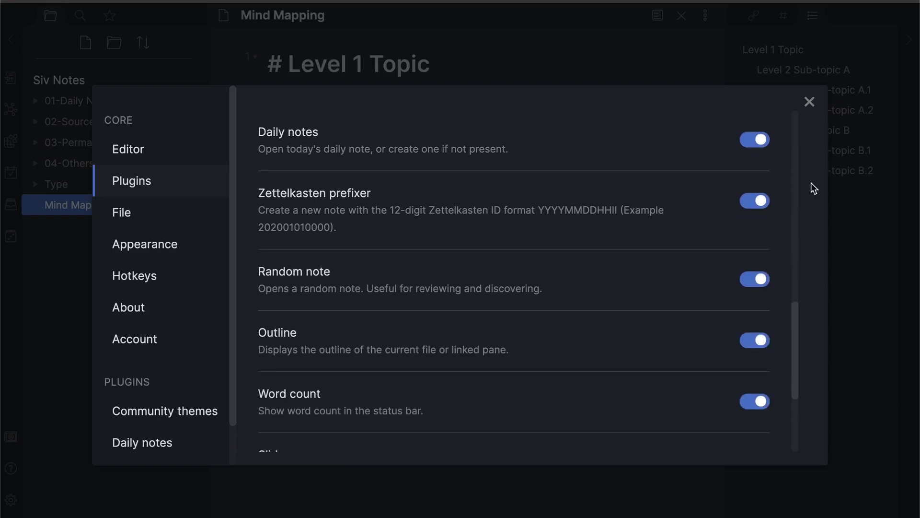
click(811, 102)
Unfold Sub-topic A.2 and jump through its headings in the Outline pane, ending at Sub-topic B.2
click(256, 146)
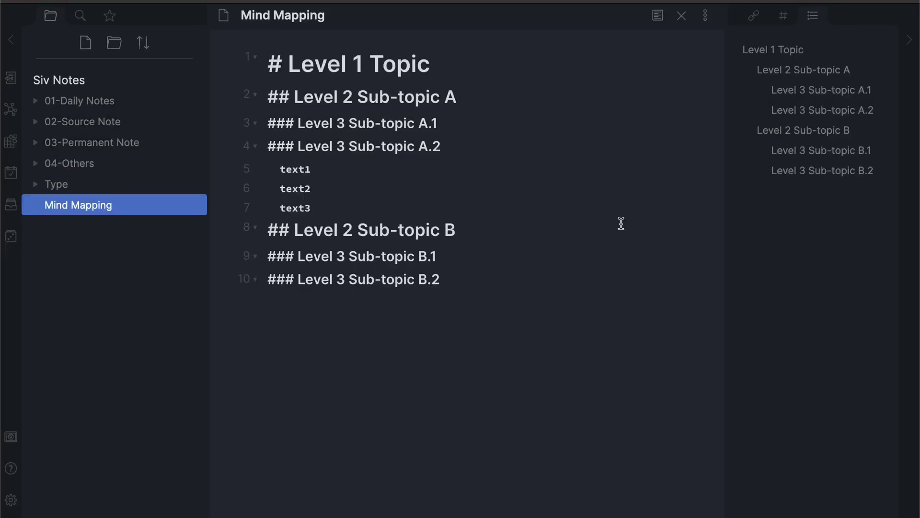
click(820, 90)
click(801, 72)
click(802, 149)
click(803, 130)
click(801, 172)
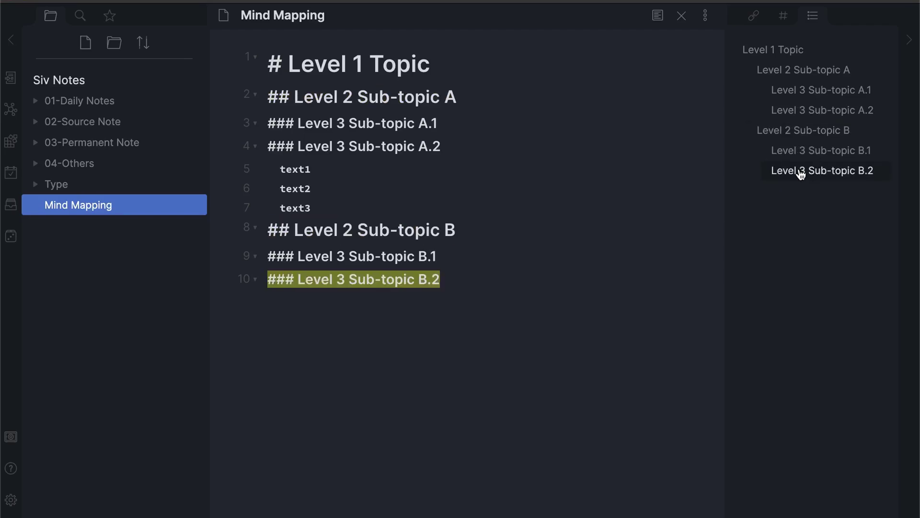